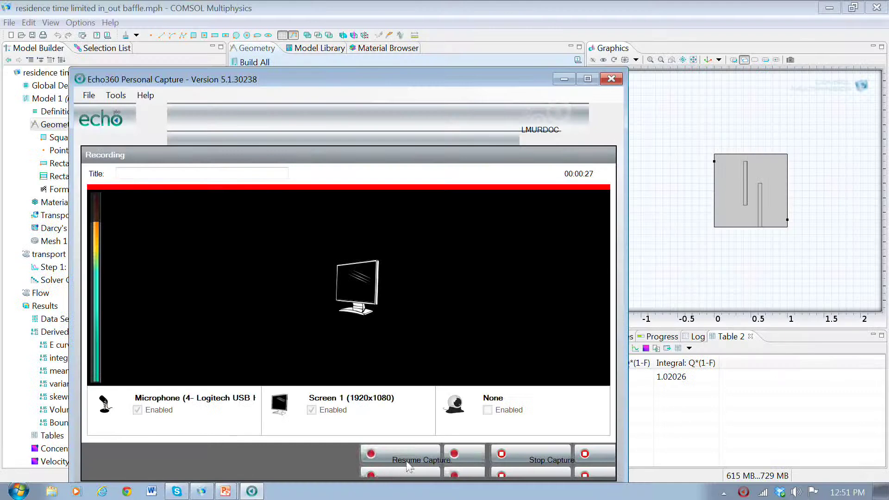
Step: Minimize the Echo360 capture window to reveal the COMSOL baffled reactor model
left_click(409, 459)
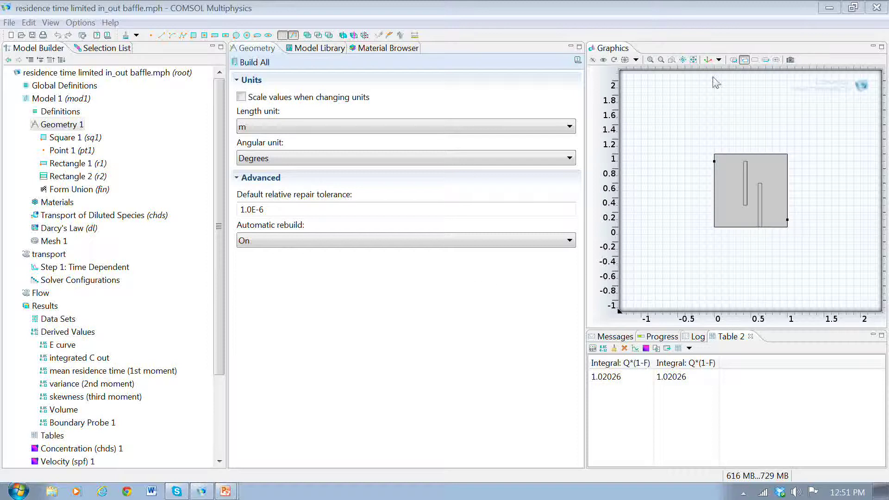
Step: Zoom to extents and review both 0.05 × 0.6 m baffle rectangles, keeping Rectangle 2's y at 0
left_click(693, 60)
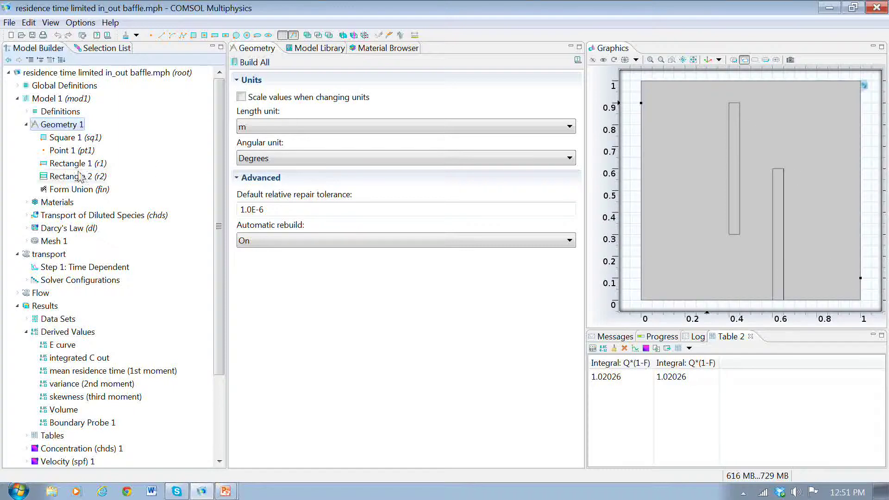
left_click(65, 165)
left_click(66, 176)
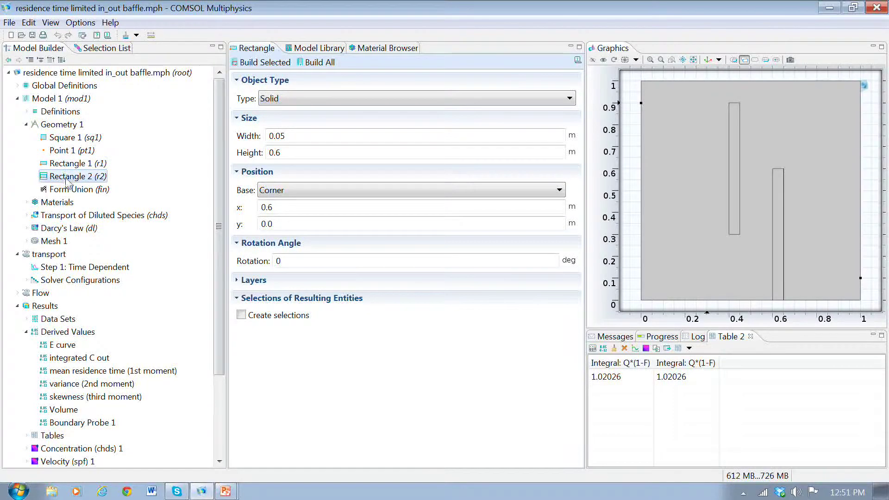
left_click(284, 224)
key("BackSpace")
key("BackSpace")
type(".0")
key("BackSpace")
key("BackSpace")
left_click(44, 113)
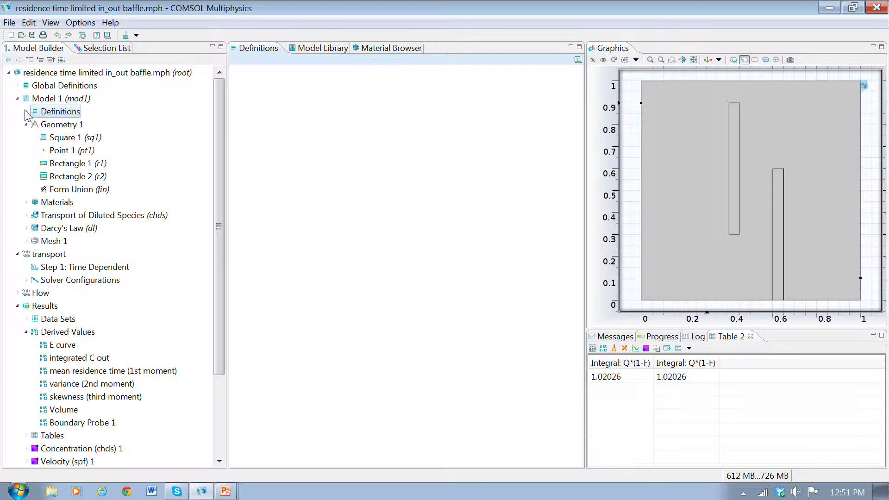
Step: Expand Definitions and view Boundary Probe 1, averaging concentration c on outlet boundary 14
left_click(26, 112)
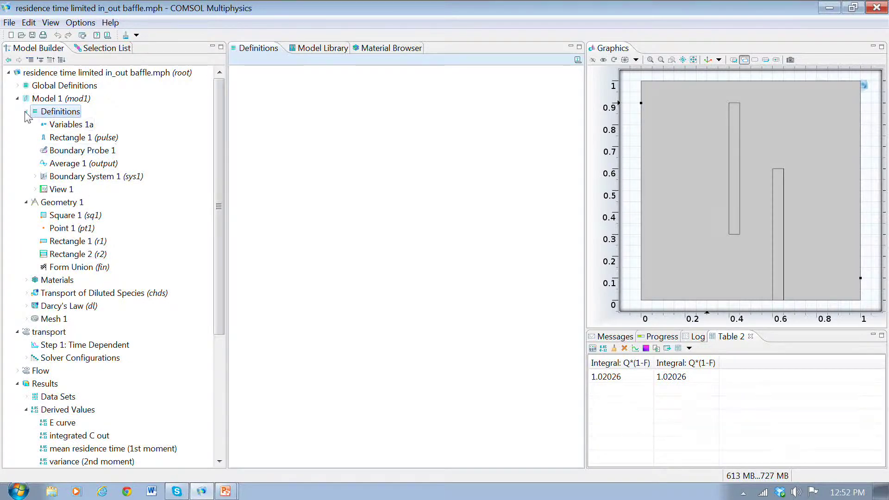
left_click(60, 153)
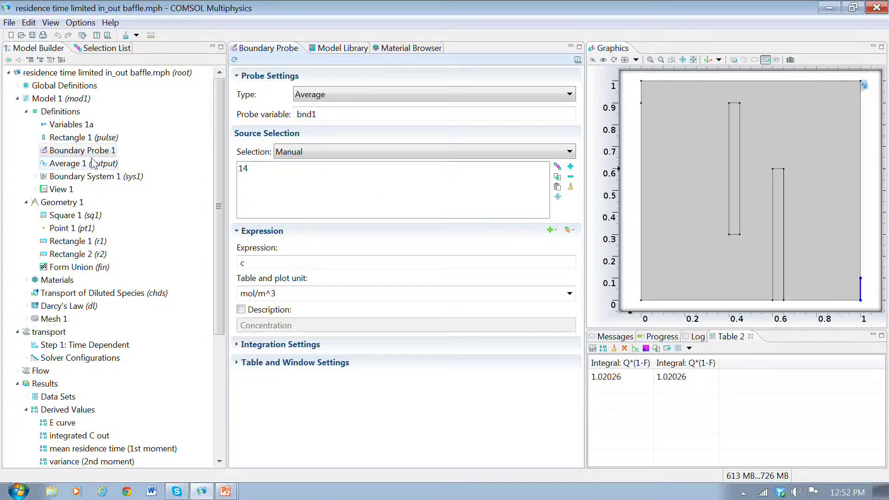
scroll(53, 231, "down", 3)
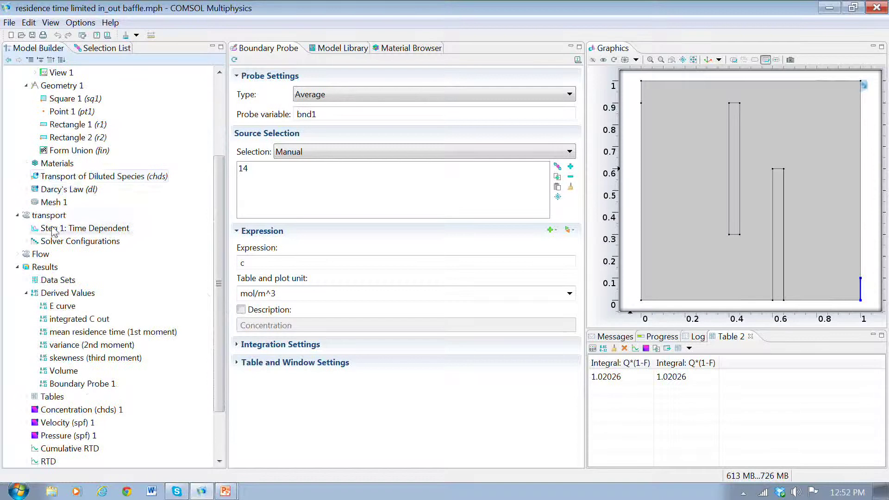
Step: Review the Transport of Diluted Species interface, then Darcy's Law settings and its feature nodes
left_click(43, 180)
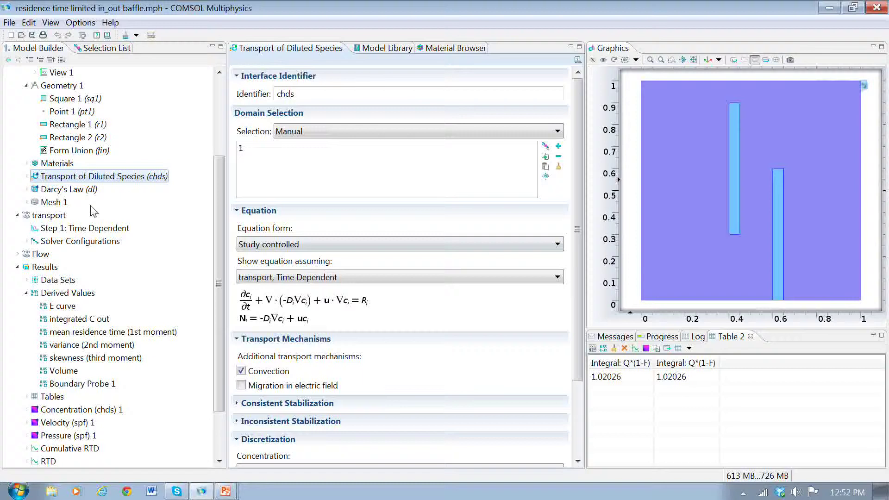
left_click(64, 189)
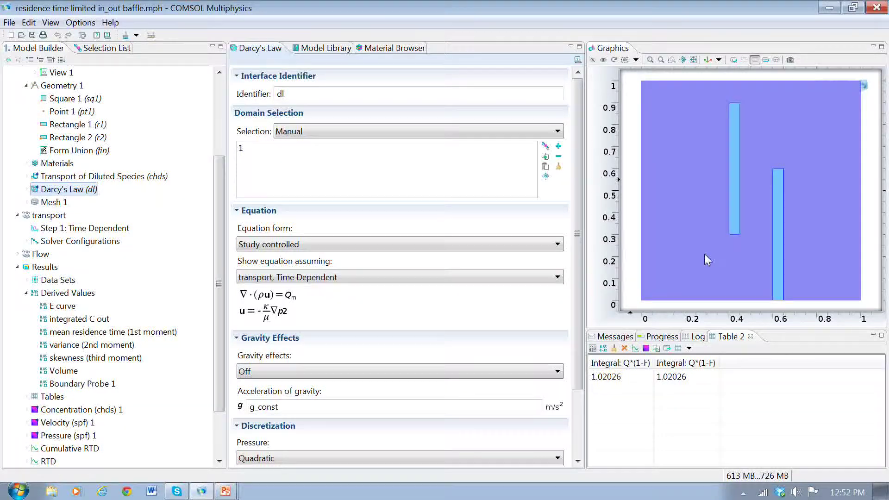
left_click(26, 190)
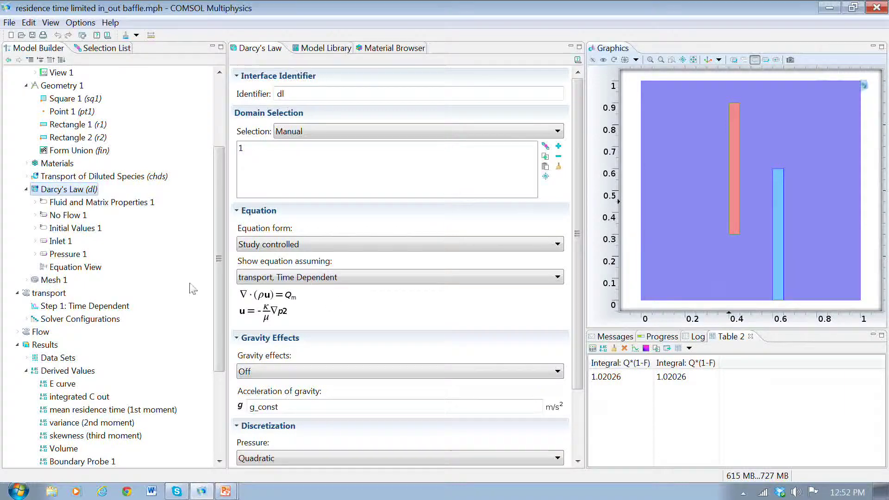
scroll(220, 343, "down", 1)
scroll(220, 342, "down", 4)
scroll(219, 342, "up", 5)
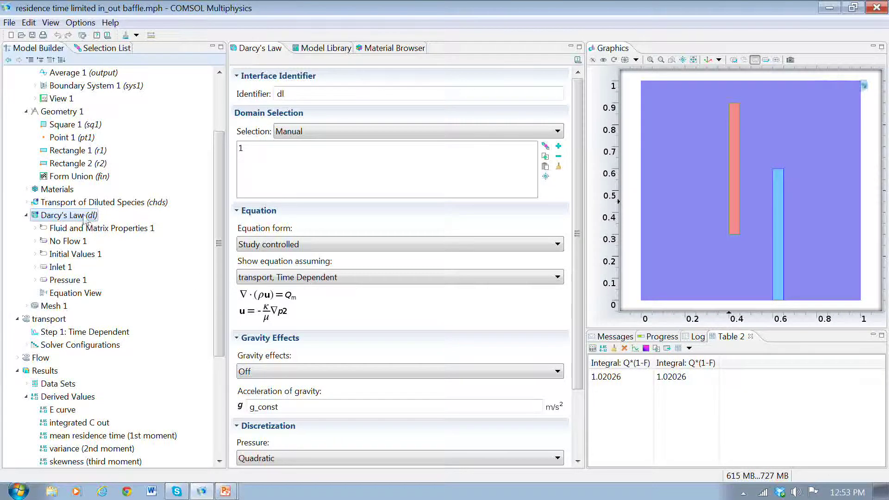
Step: Reselect domain 1 for Darcy's Law and return to the Transport of Diluted Species settings
left_click(559, 166)
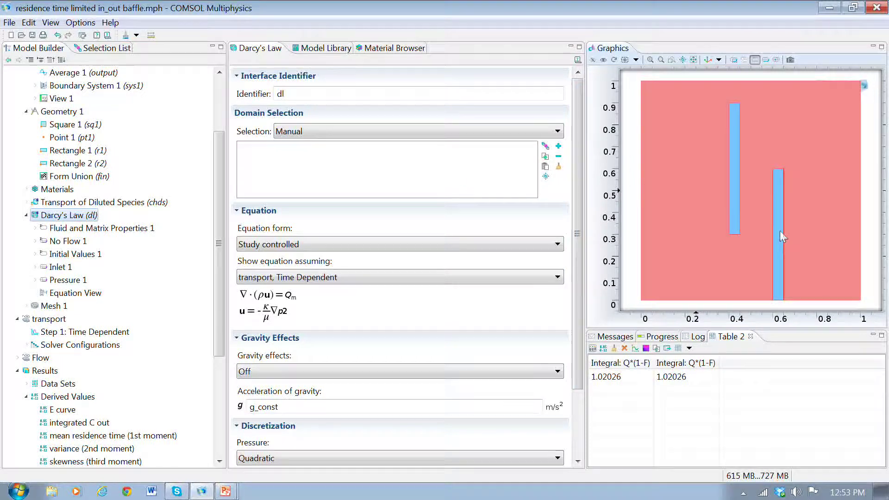
left_click(558, 146)
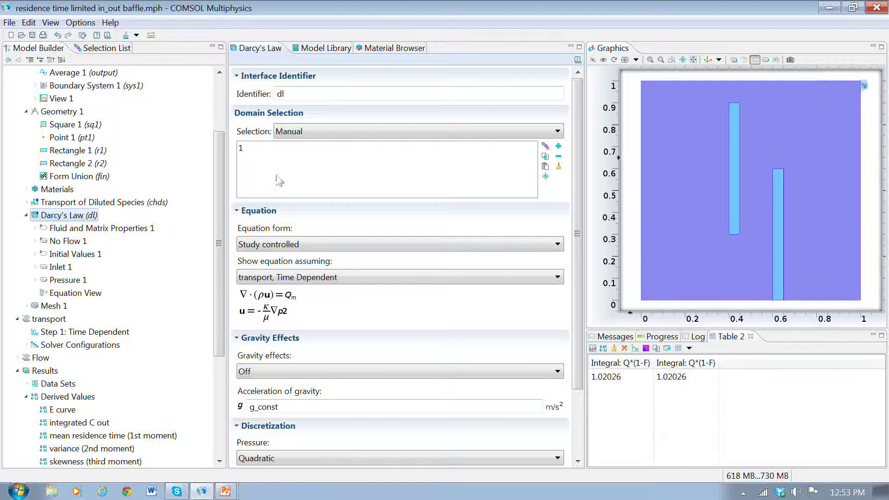
left_click(78, 204)
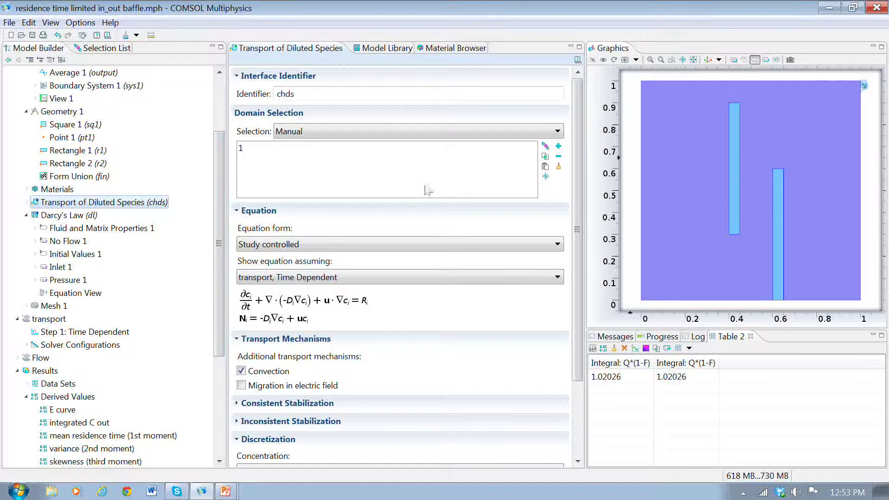
Step: Inspect Mesh 1: Edge 1 on boundaries 1, 3, 14, 15 and Free Triangular 1 with Finer Size 1
left_click(50, 307)
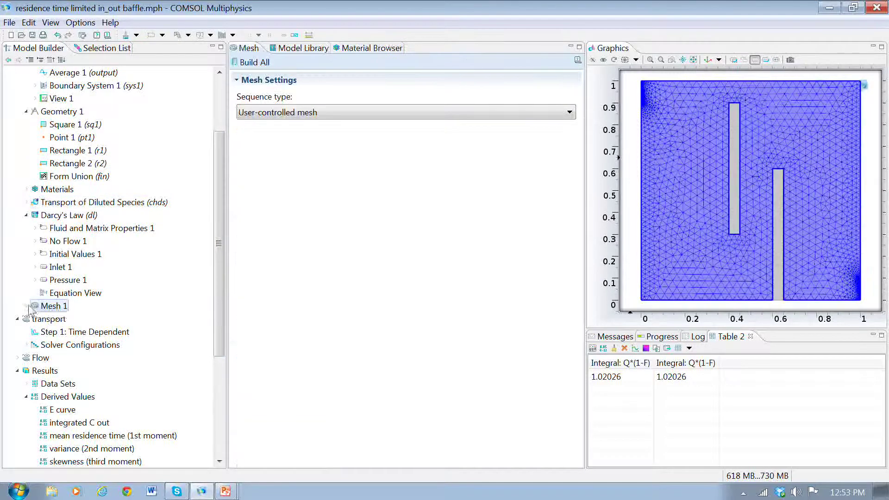
left_click(70, 344)
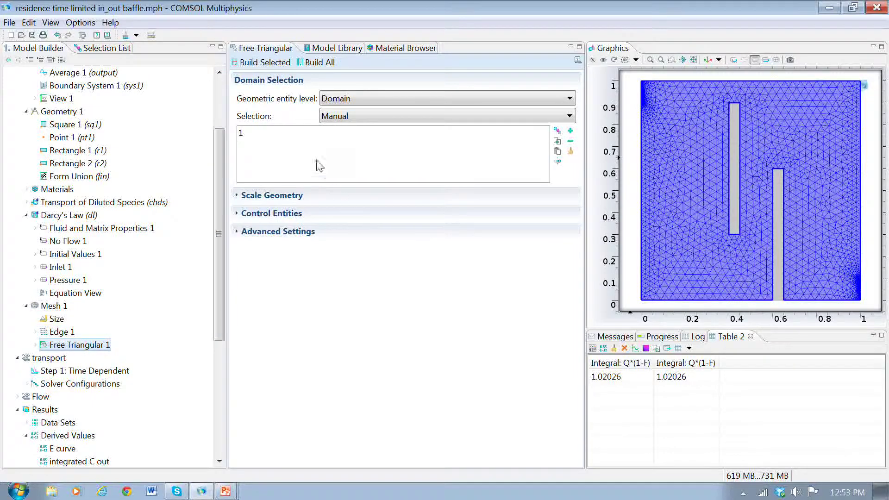
left_click(60, 332)
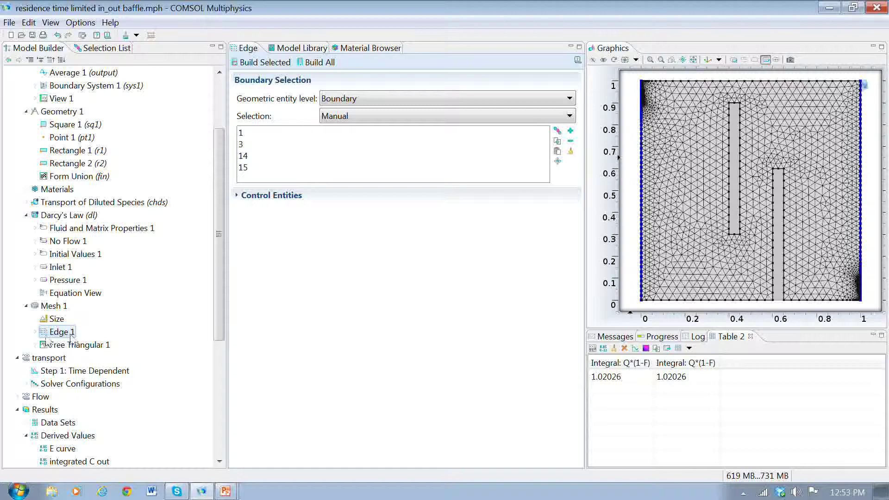
left_click(35, 332)
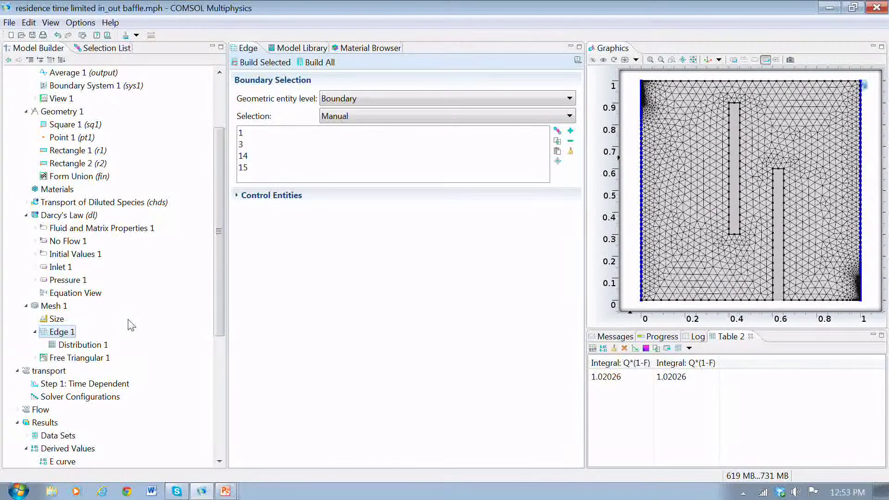
left_click(92, 358)
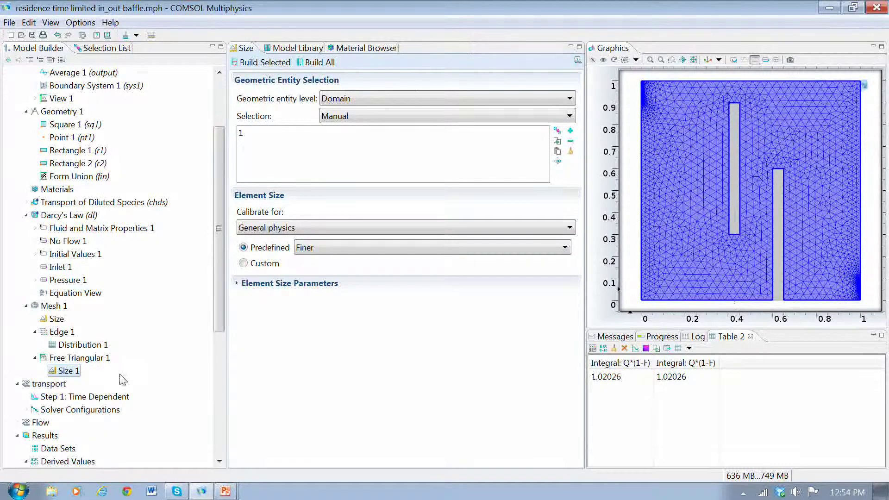
left_click(77, 358)
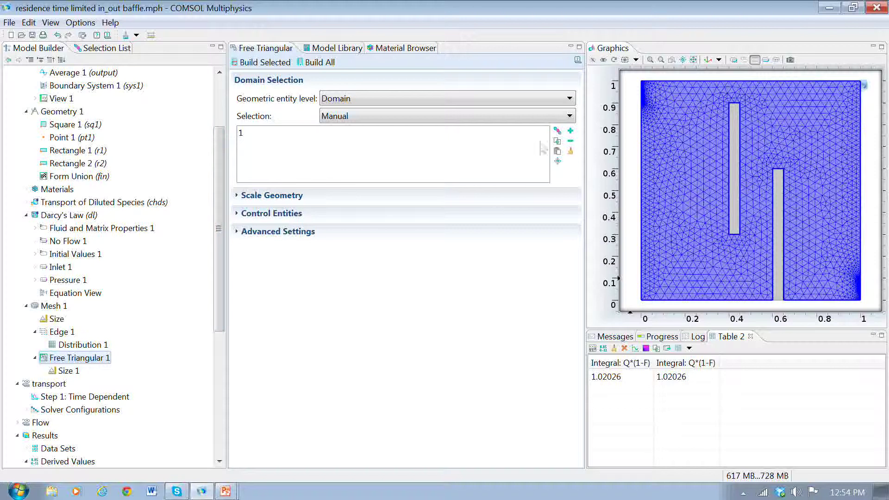
Step: Limit Free Triangular 1 to domain 1 at the Domain entity level
left_click(569, 98)
left_click(563, 116)
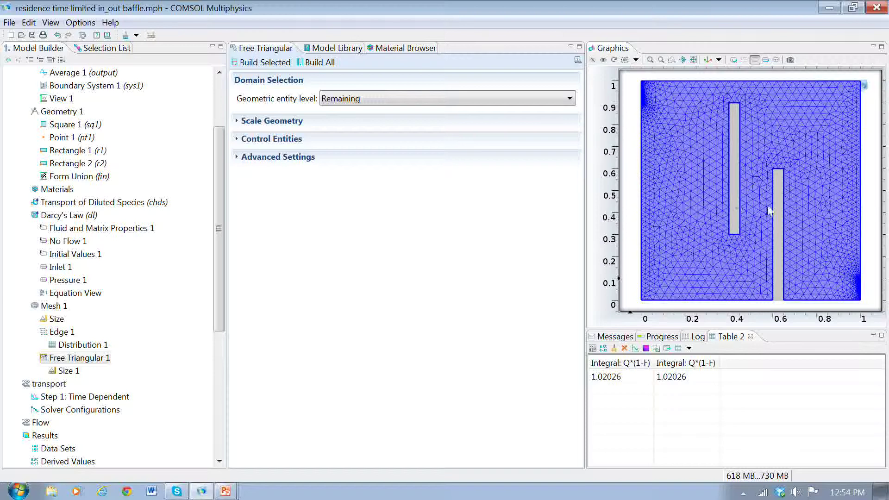
left_click(569, 98)
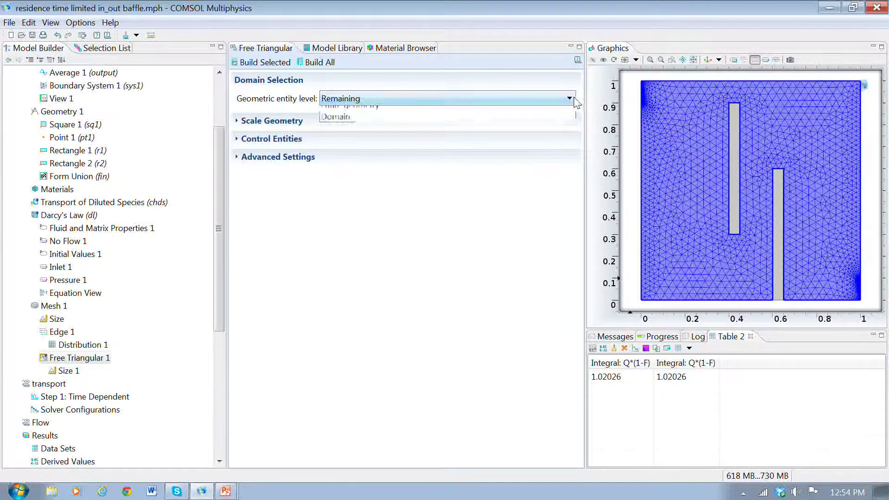
left_click(548, 136)
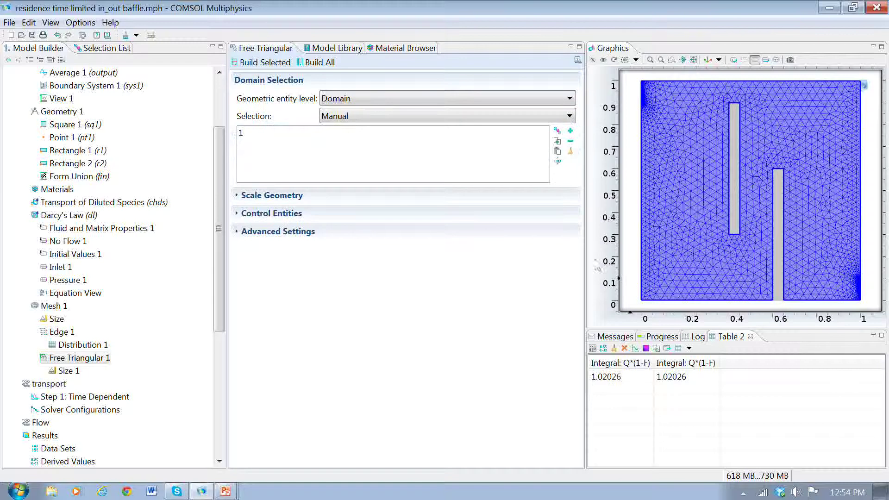
left_click(570, 151)
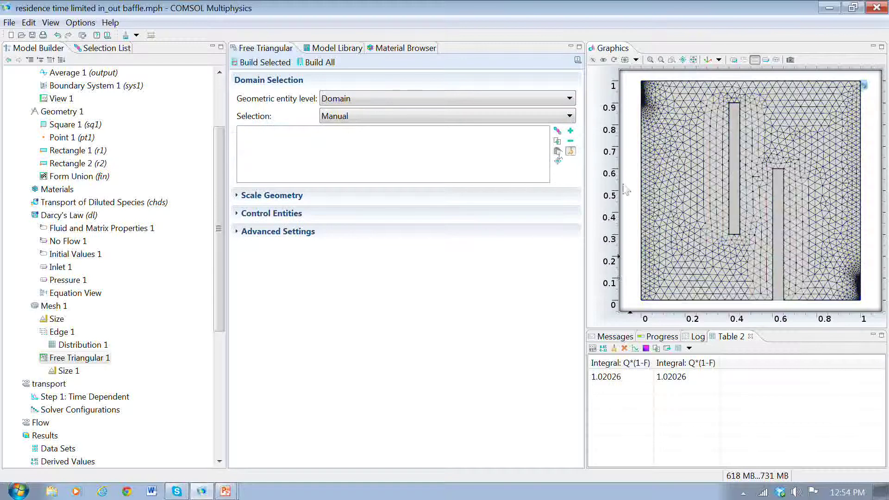
left_click(819, 227)
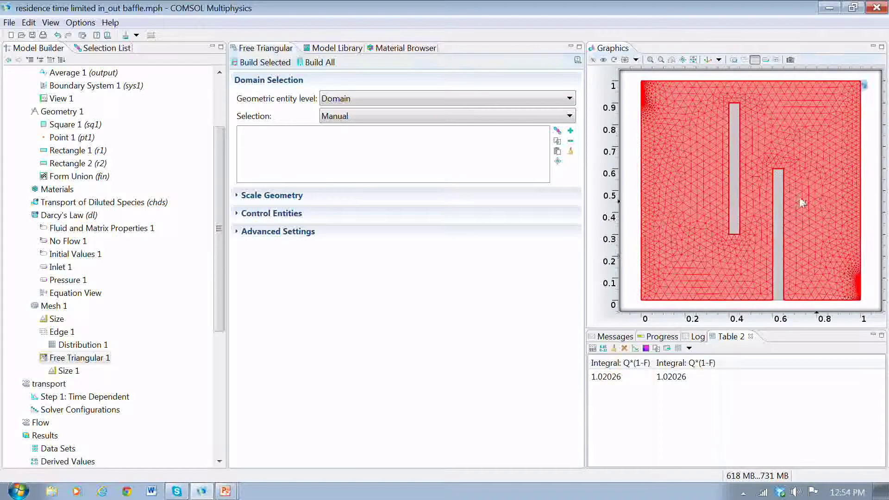
left_click(570, 131)
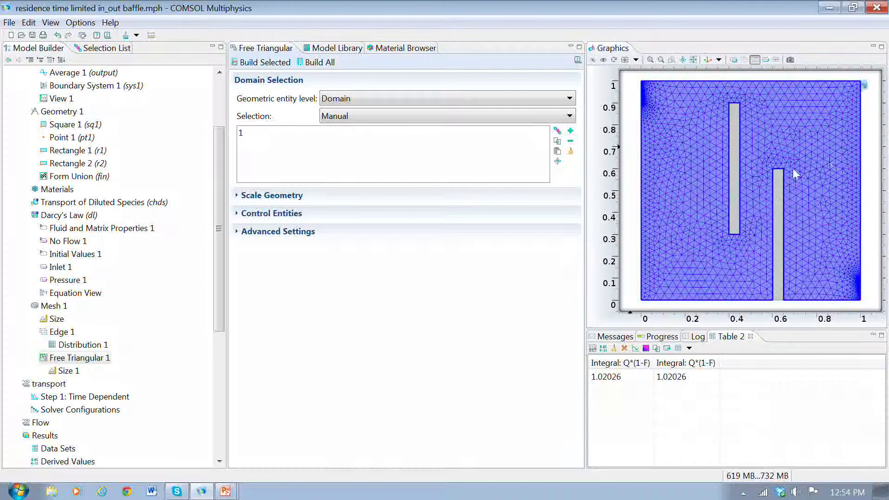
left_click(54, 306)
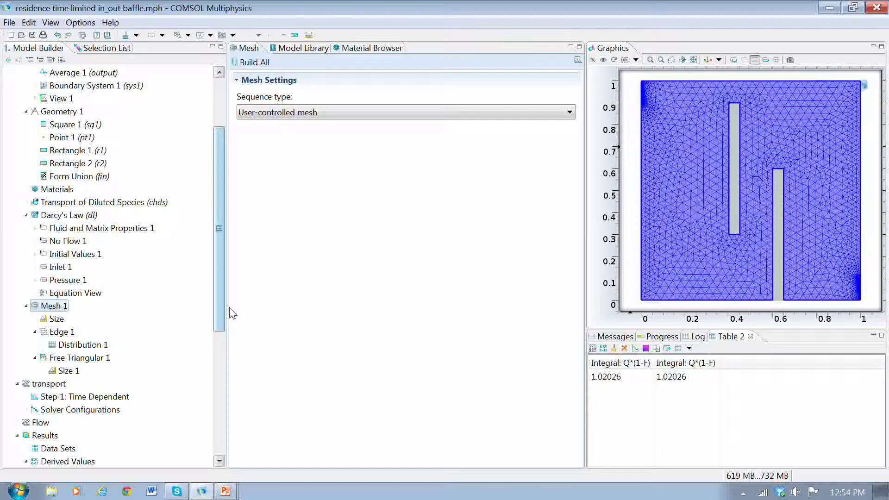
Step: Compute the Flow study to produce the Pressure (dl) surface plot peaking near 5.9×10^7 Pa
left_click_drag(223, 303, 223, 258)
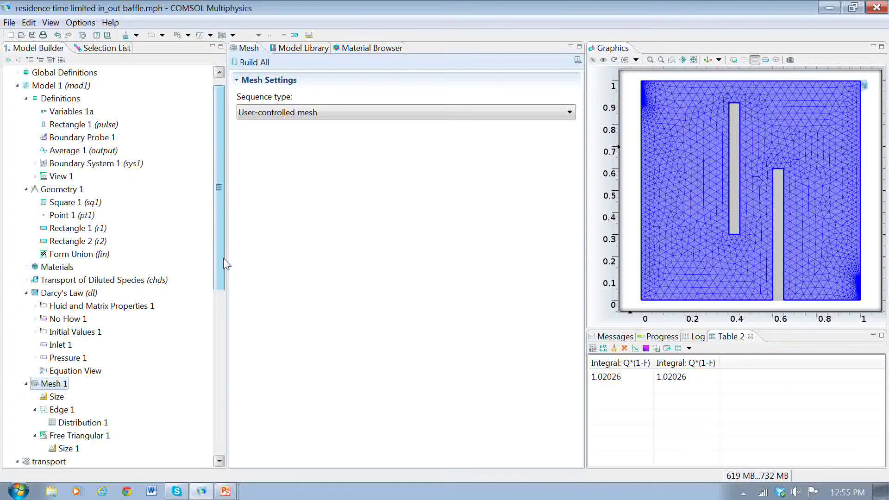
left_click_drag(223, 258, 224, 353)
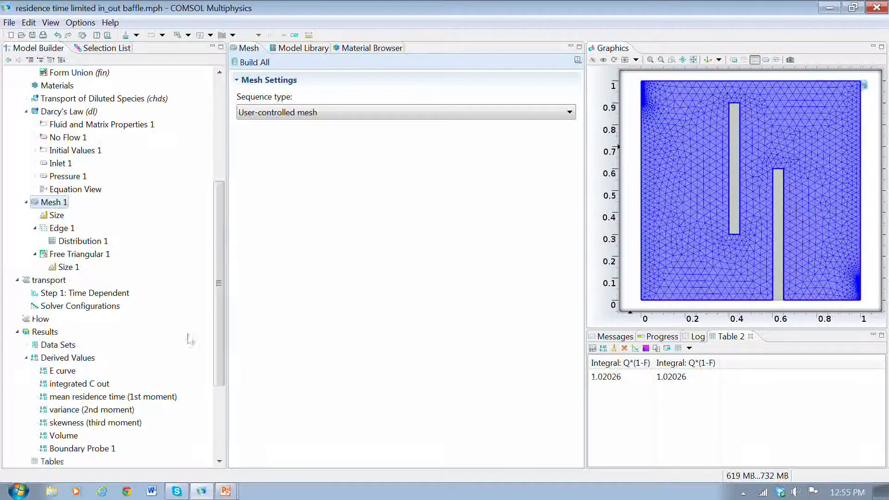
left_click(41, 319)
left_click(254, 62)
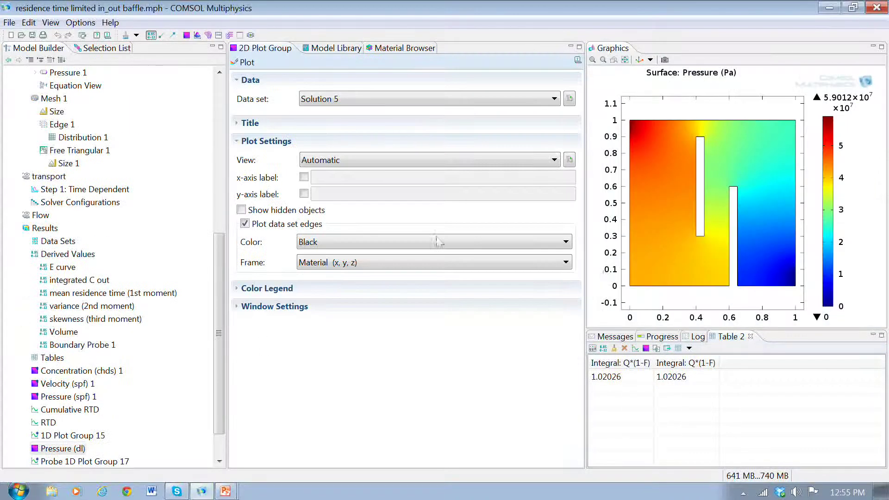
Step: Compute the transport study, giving the concentration plot and outlet probe reaching 0.92298 mol/m^3
left_click(45, 177)
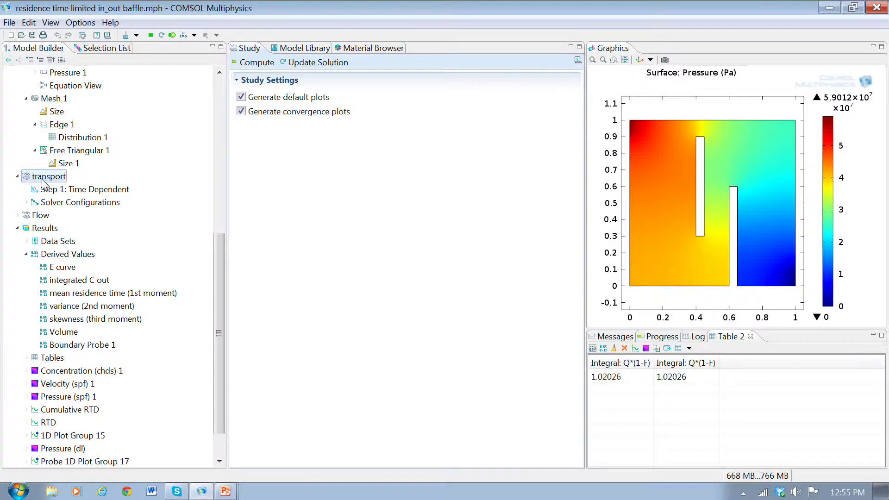
left_click(255, 63)
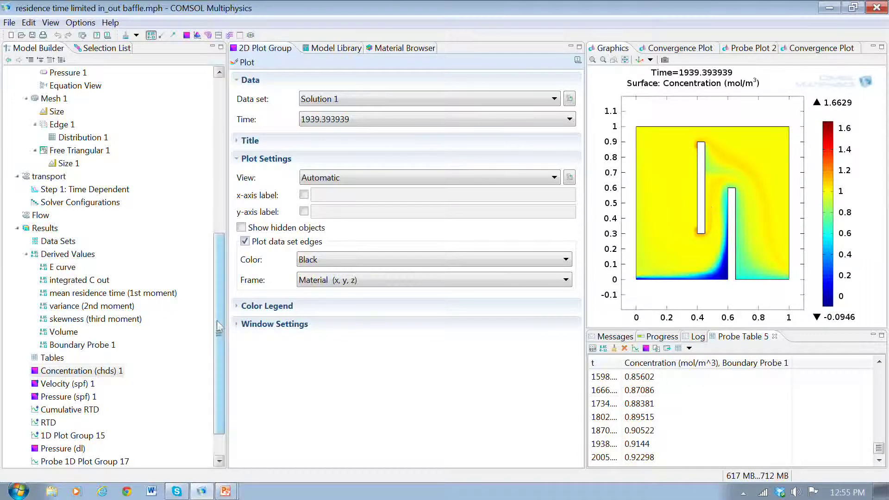
left_click_drag(219, 324, 219, 357)
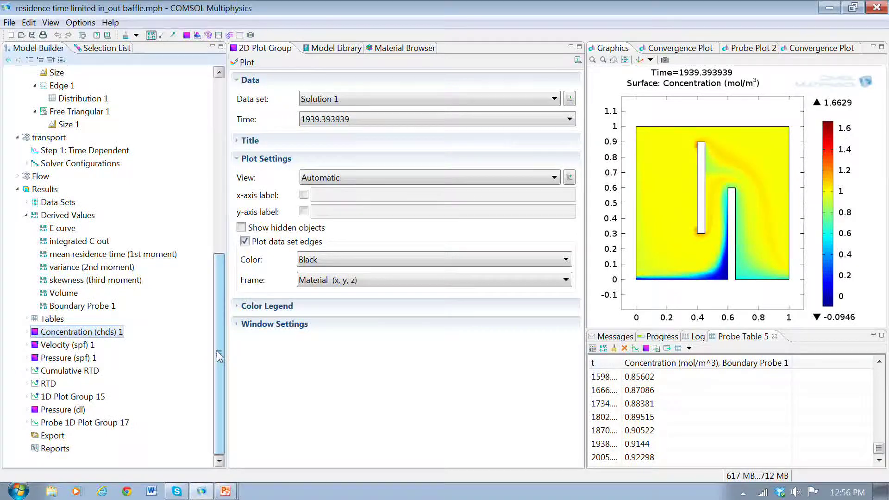
Step: Show the RTD plot, peaking near 0.0032 around t=530 with a second hump near 1150
left_click(46, 384)
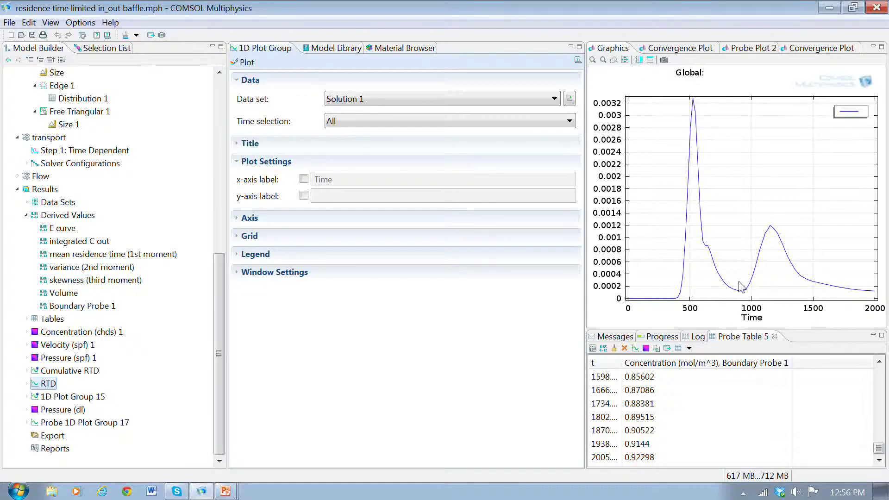
Step: Display the Cumulative RTD plot, rising from 0 near t=450 to about 0.92 by t=2000
left_click(69, 372)
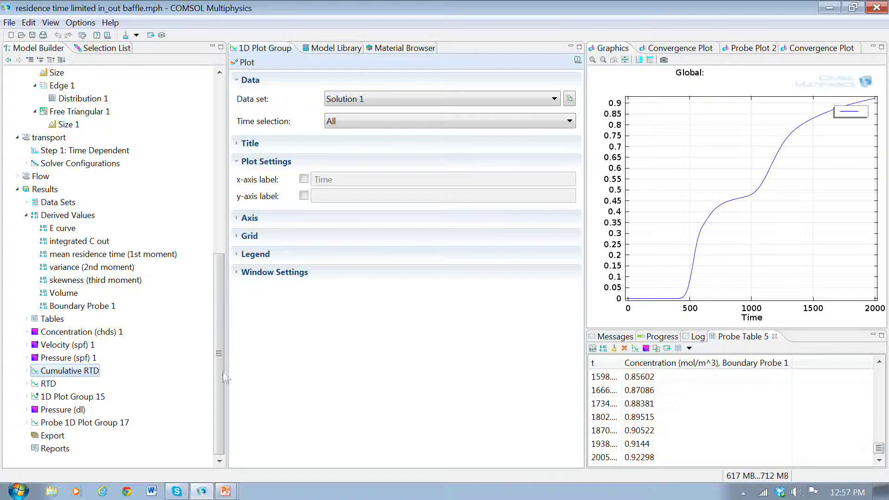
mouse_move(223, 381)
left_mouse_down()
mouse_move(224, 311)
mouse_move(224, 380)
left_mouse_up()
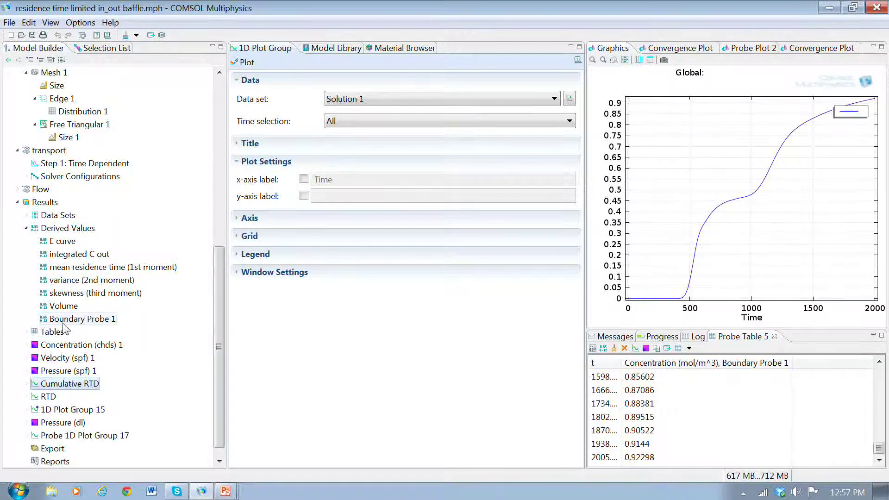
Step: Evaluate the E curve E_from_F over all times into a cleared table and plot it as a table graph
left_click(68, 241)
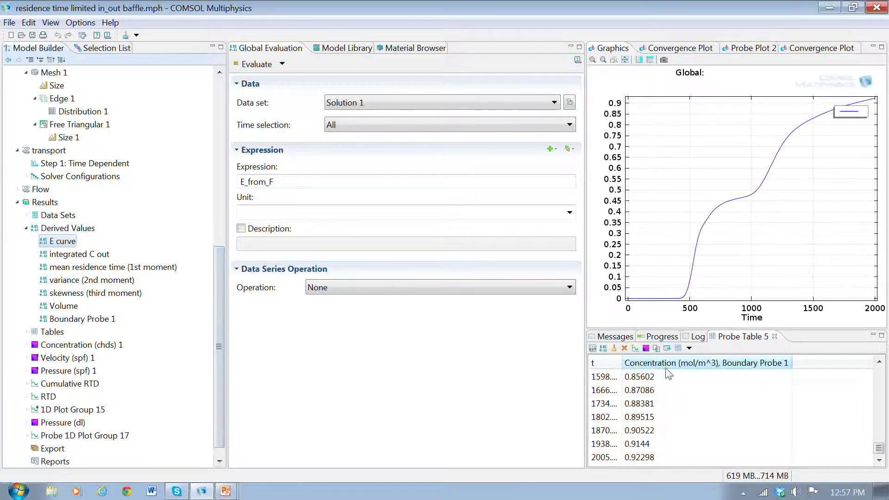
left_click(624, 348)
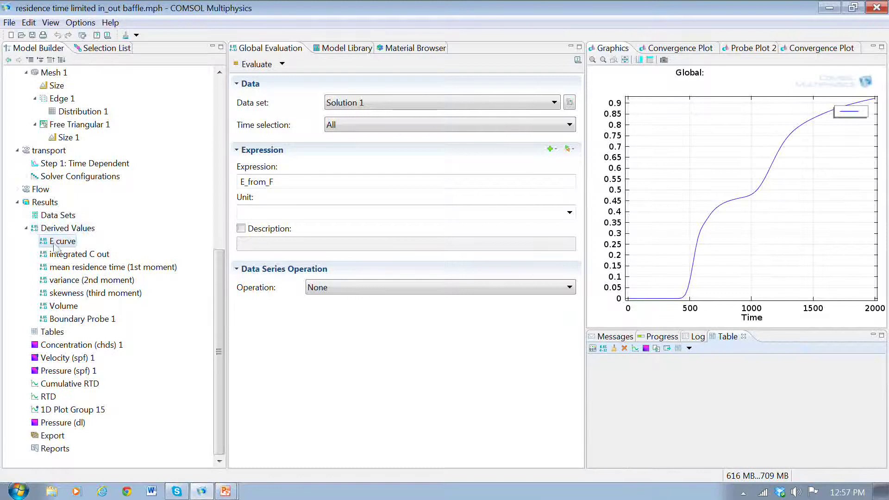
left_click(255, 65)
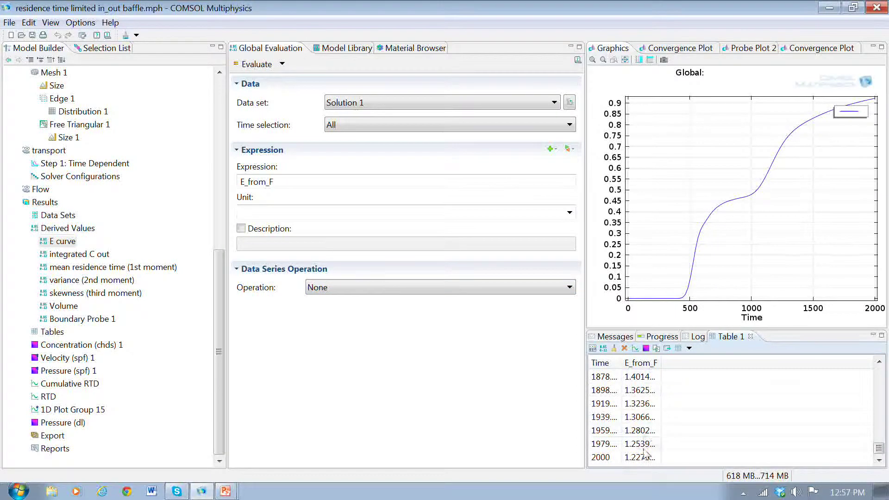
left_click(635, 348)
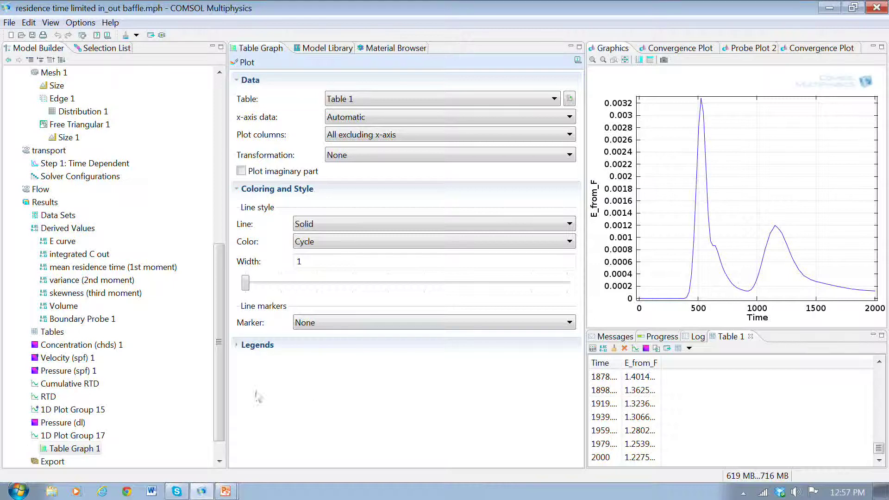
left_click(95, 258)
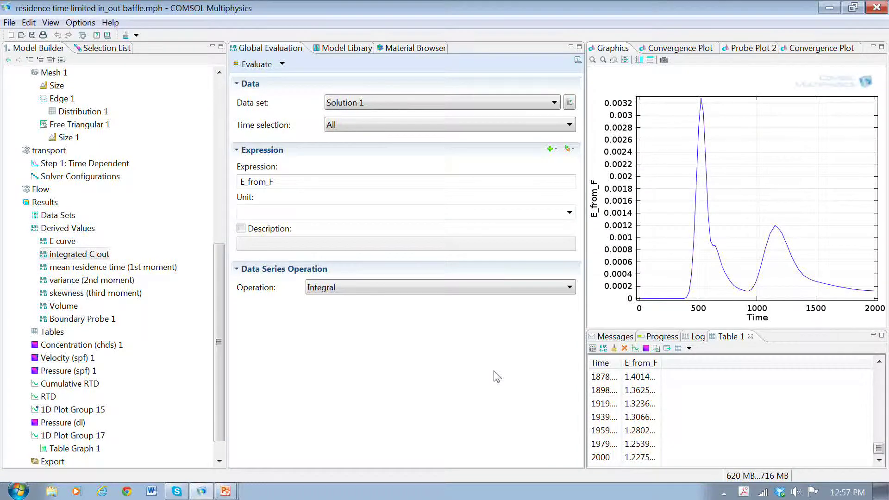
Step: Evaluate the integrated C out integral of E_from_F over all times, giving 0.92026
left_click(106, 255)
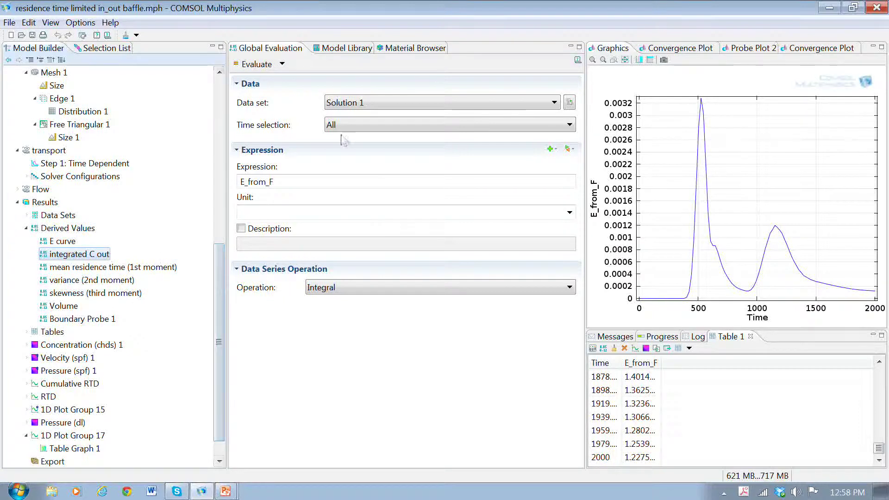
left_click(257, 64)
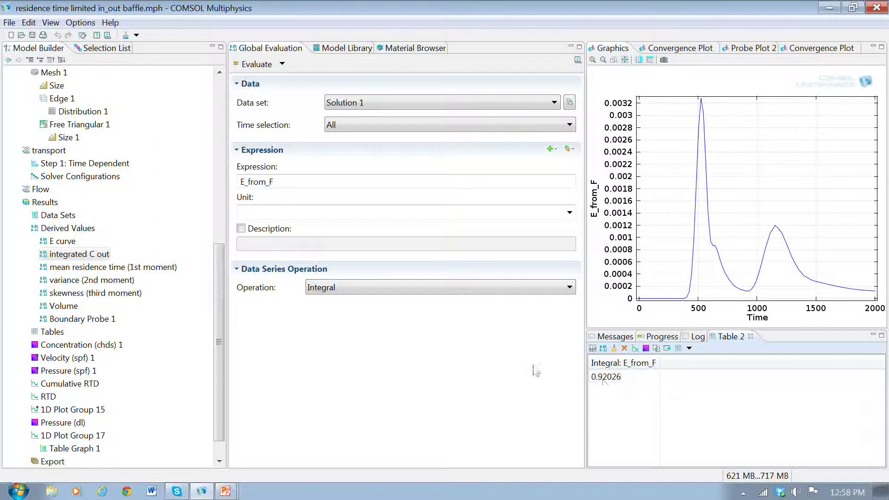
Step: Evaluate the mean residence time as the integral of E_from_F*t/0.92, giving 938.14098 s
left_click(94, 268)
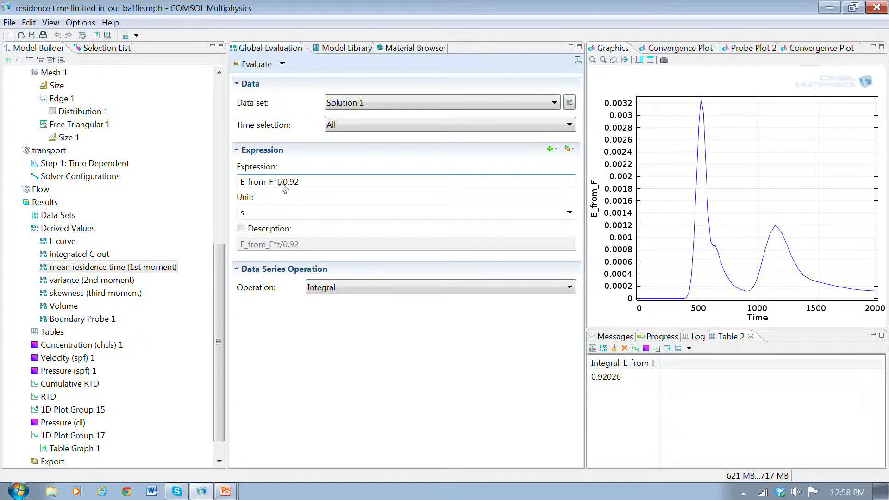
left_click_drag(305, 185, 282, 187)
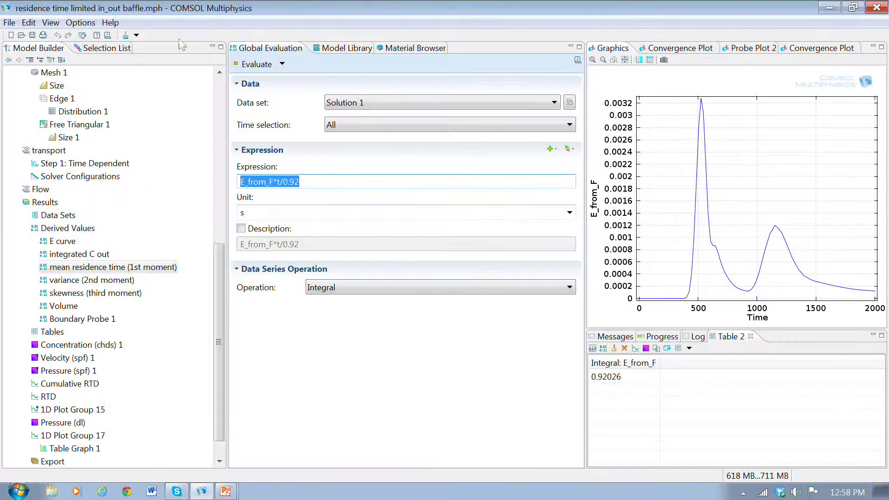
left_click(254, 64)
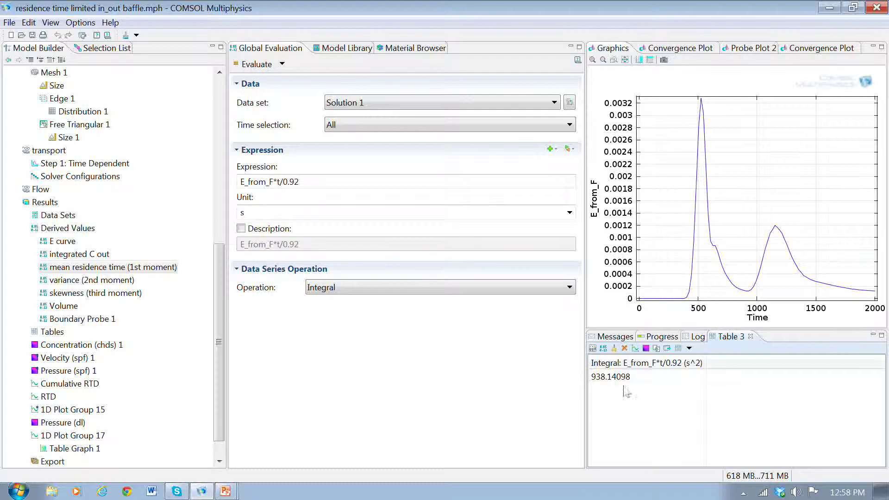
left_click(606, 381)
Step: Evaluate the variance integral of E_from_F*((t-938)^2)/0.92, giving 1.66257e5 in Table 4
left_click(105, 280)
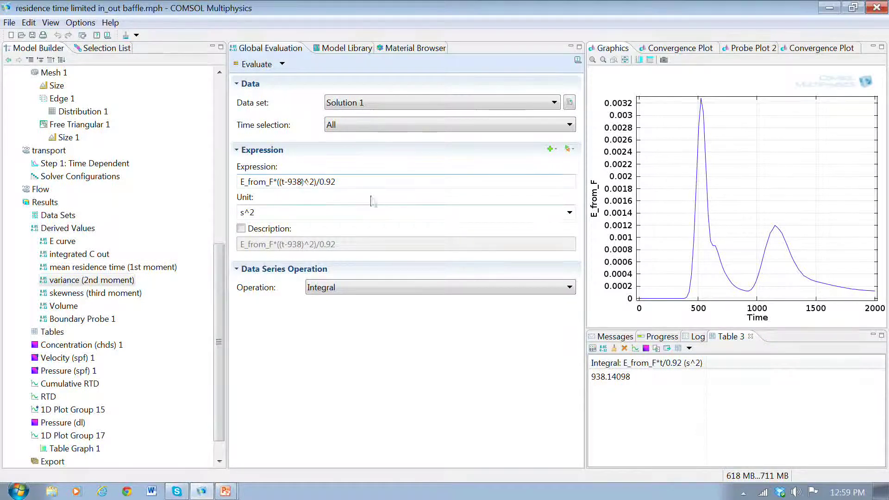
left_click(253, 67)
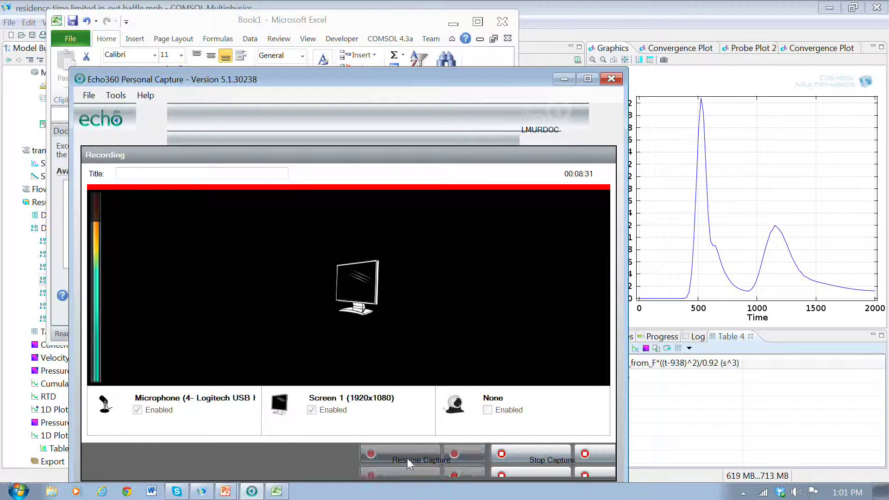
left_click(406, 457)
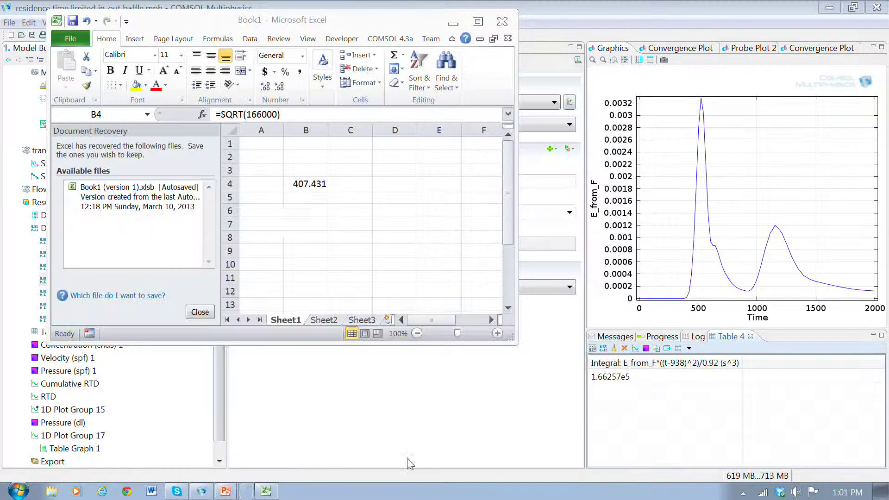
left_click(301, 188)
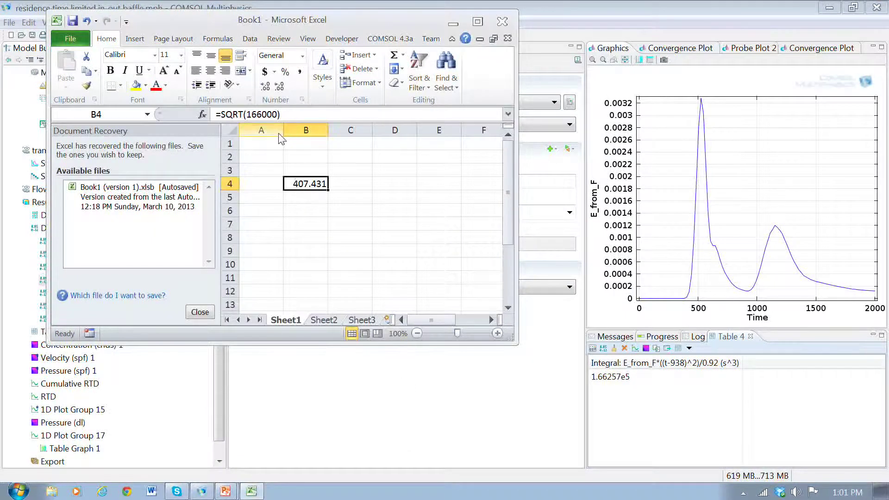
left_click(307, 210)
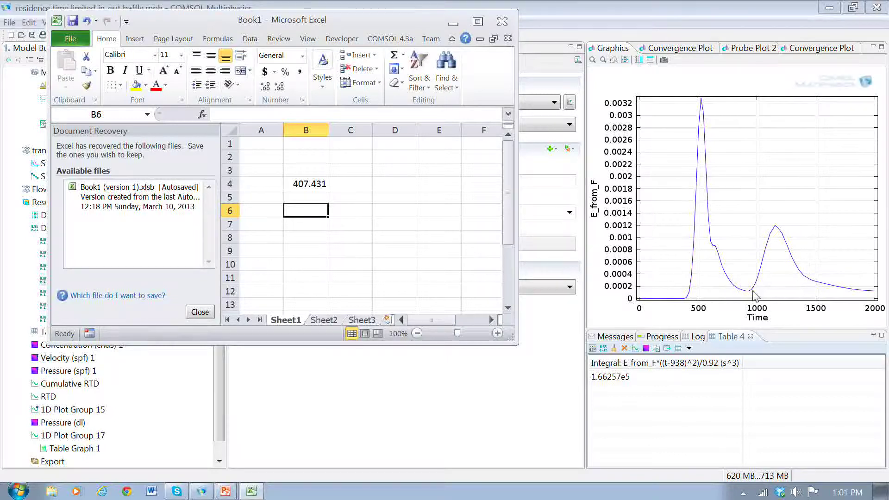
left_click(317, 191)
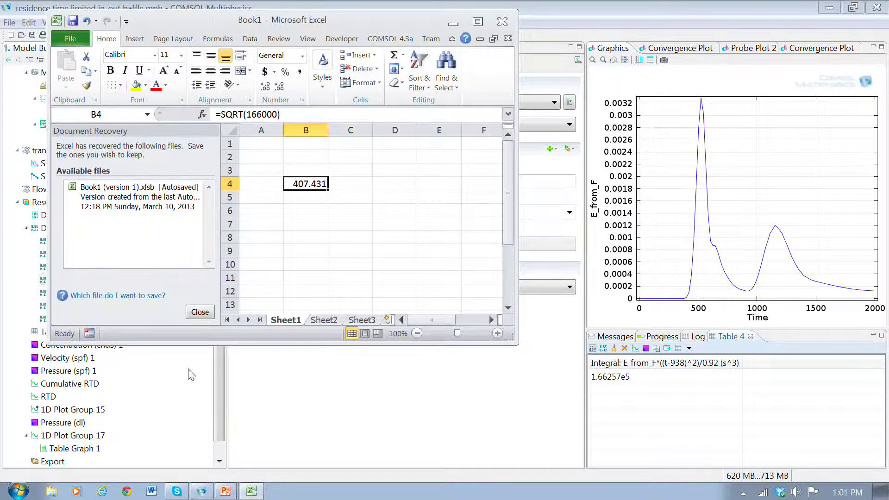
Step: Evaluate the skewness (third moment) integral using the 1.66E5 variance term, giving 3991.43652
left_click(154, 366)
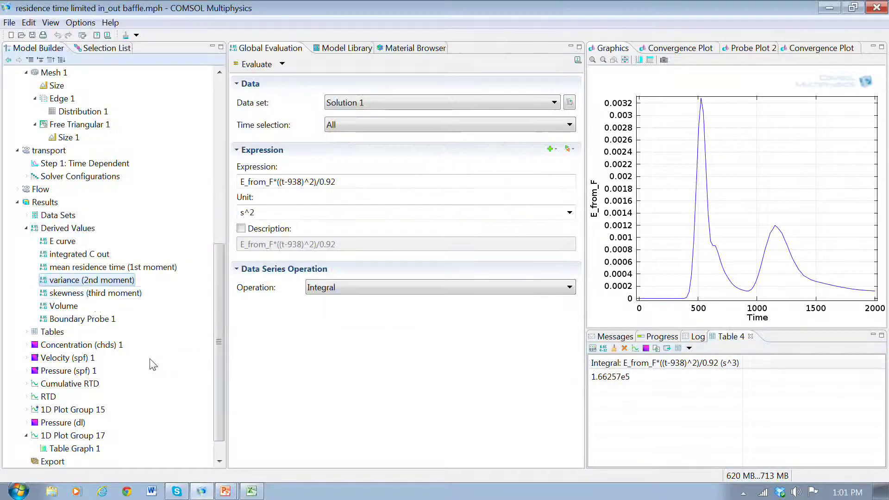
left_click(91, 296)
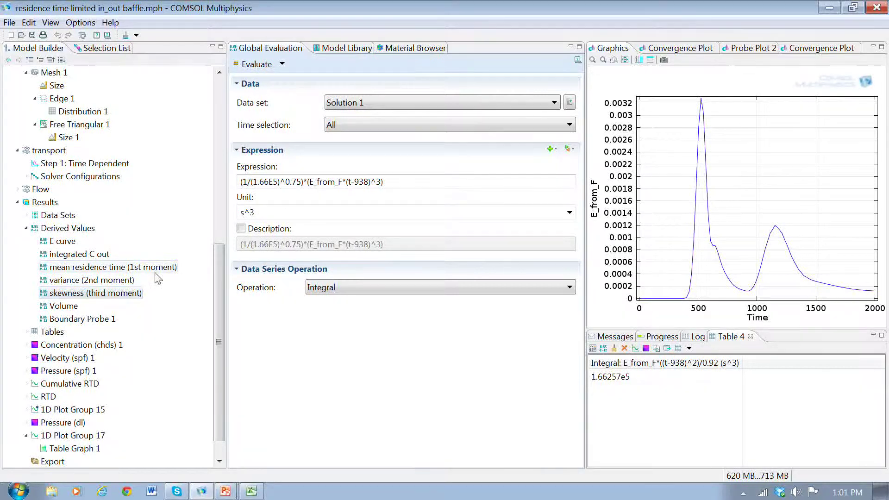
left_click(280, 184)
left_click_drag(278, 182, 253, 181)
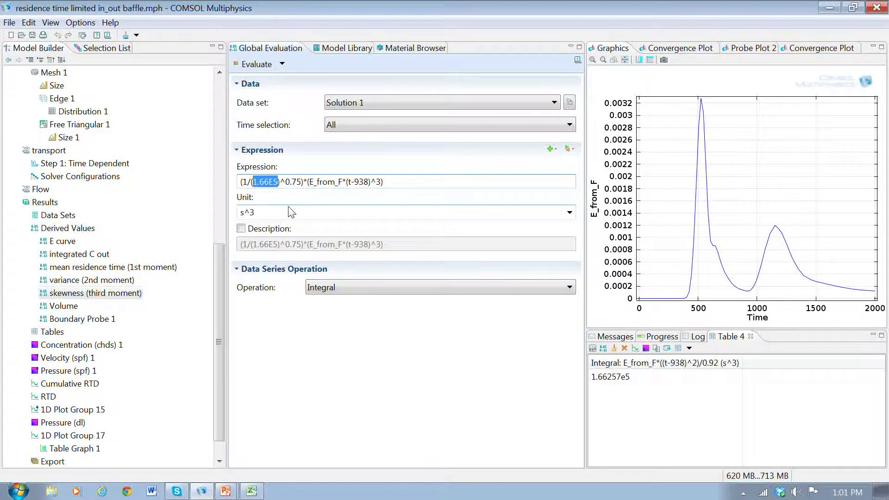
left_click(369, 184)
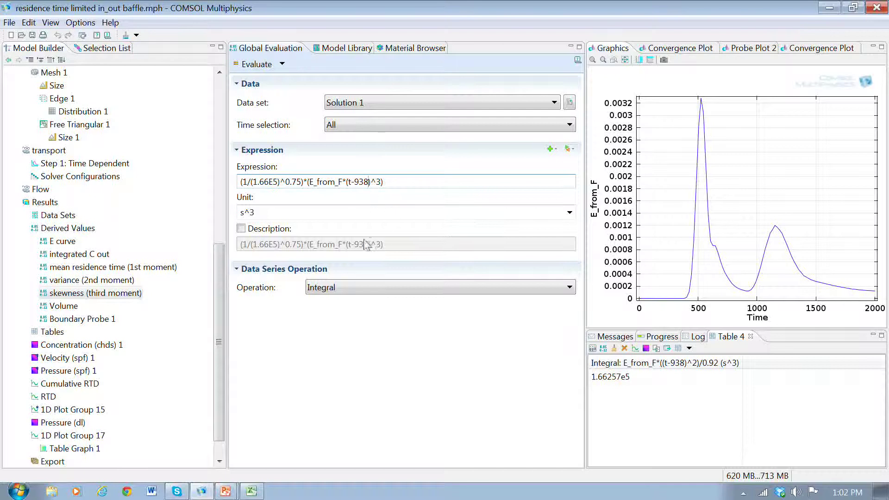
left_click(250, 67)
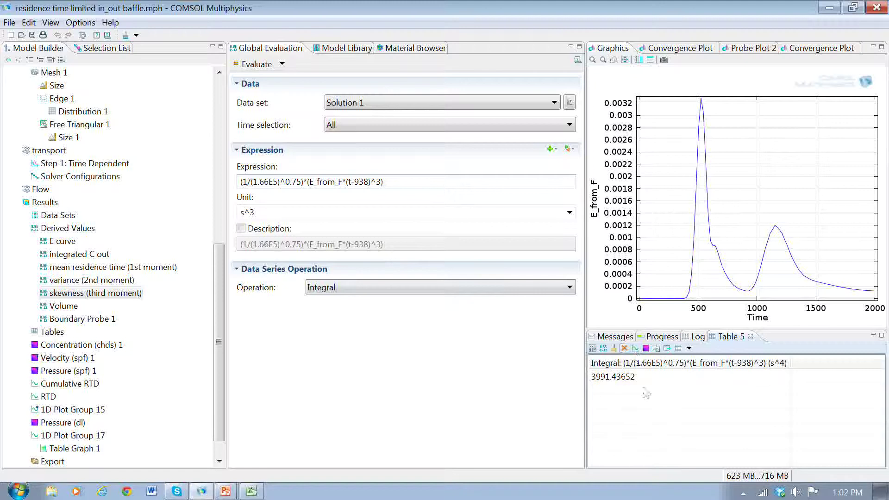
left_click(629, 384)
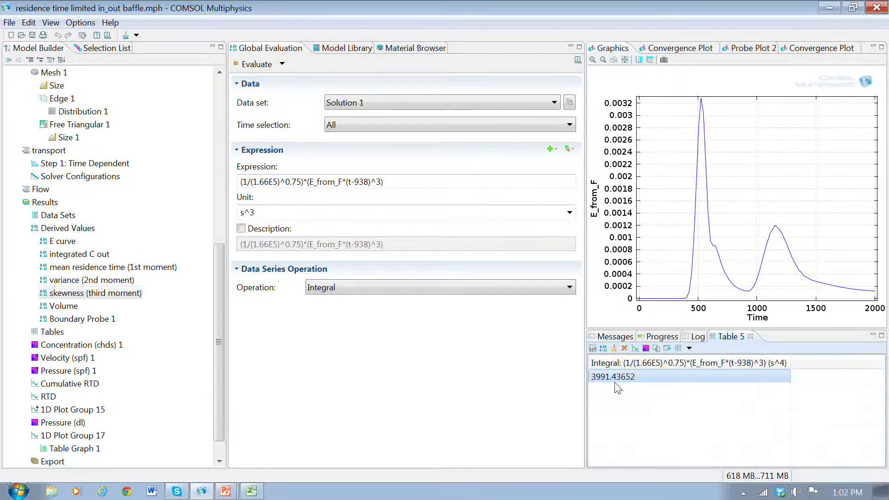
left_click(63, 306)
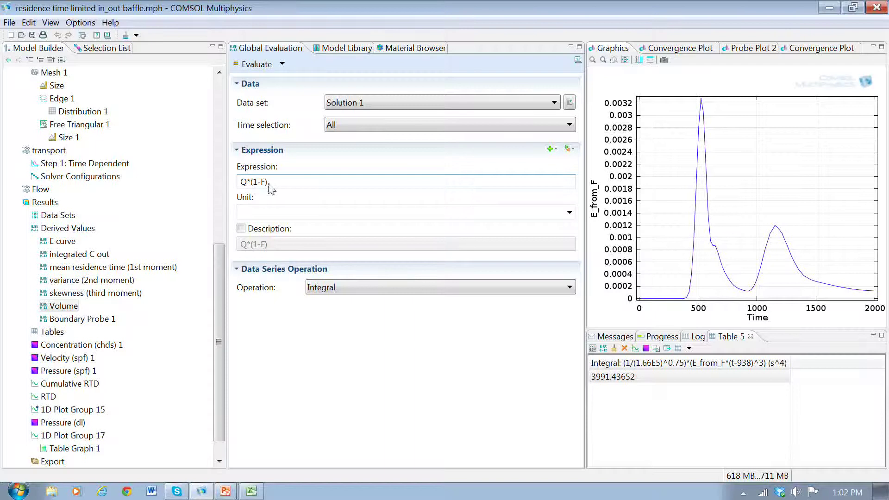
Step: Evaluate the Volume integral of Q*(1-F), giving 1.02026 in Table 6
left_click_drag(240, 183, 249, 185)
double_click(263, 183)
left_click(258, 66)
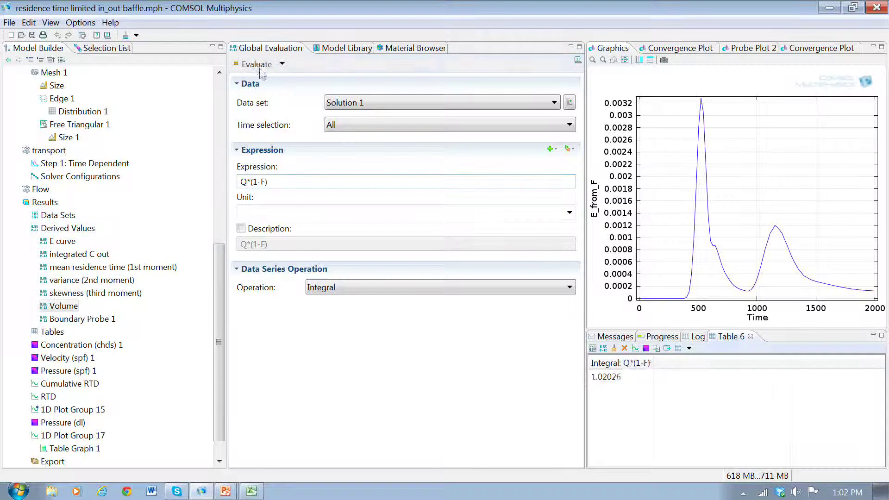
left_click(611, 380)
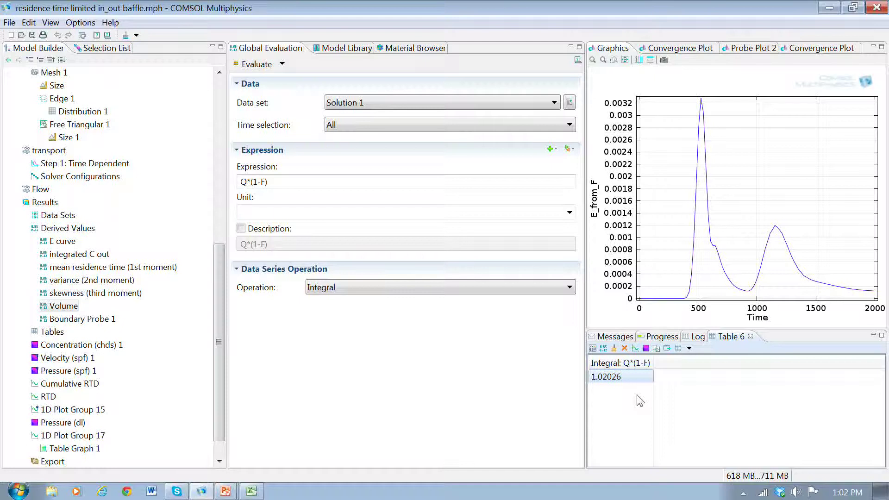
left_click_drag(224, 407, 224, 241)
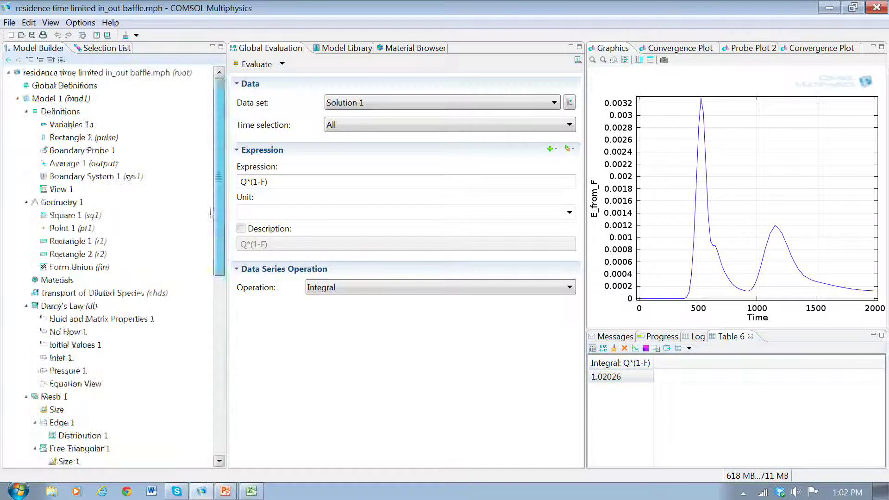
Step: Show the Geometry 1 settings (length unit m) with the unit square and two baffles
left_click(69, 204)
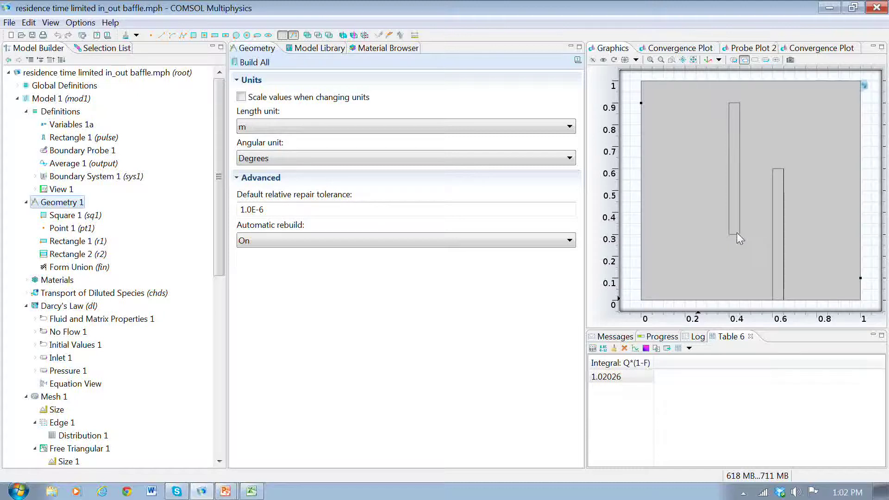
left_click(616, 377)
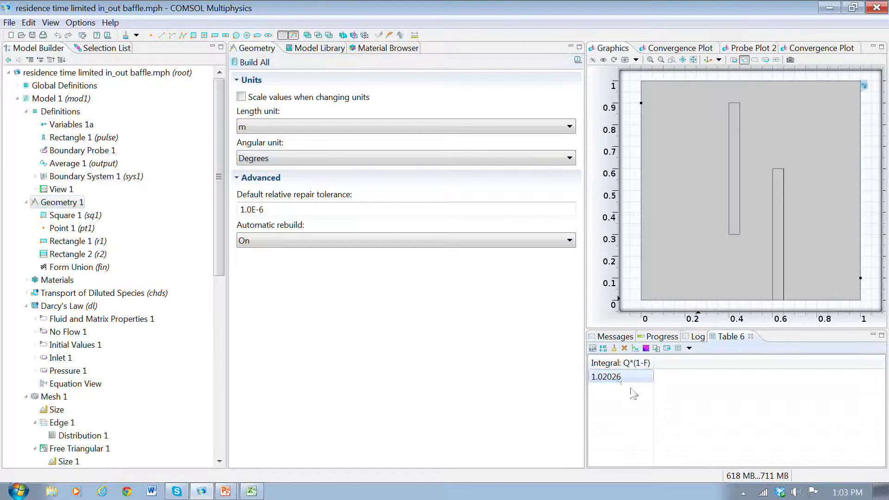